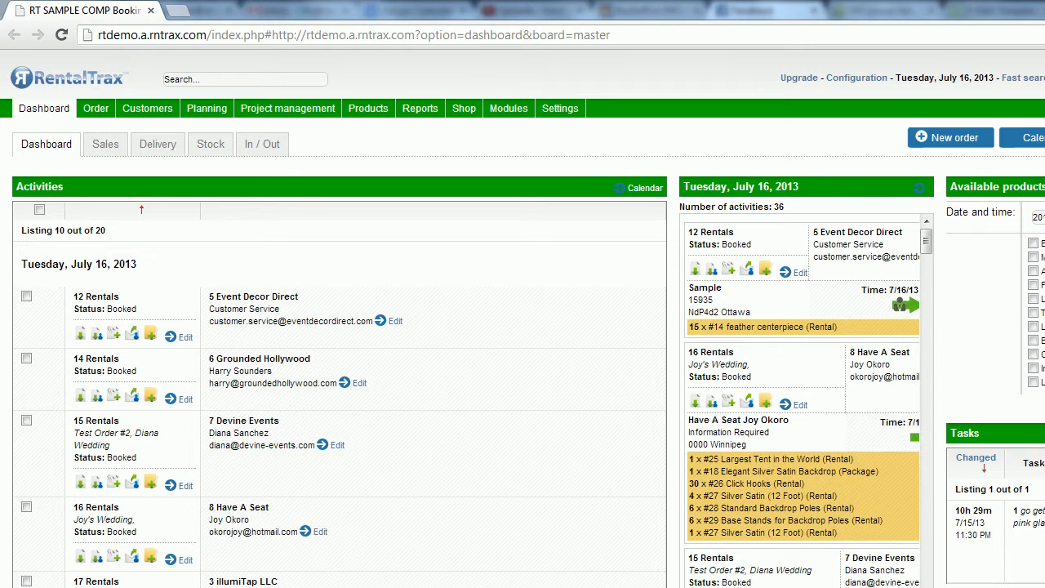
# - Start a new e-mail template from the e-mail template settings and name it "Test Email"
pyautogui.click(569, 115)
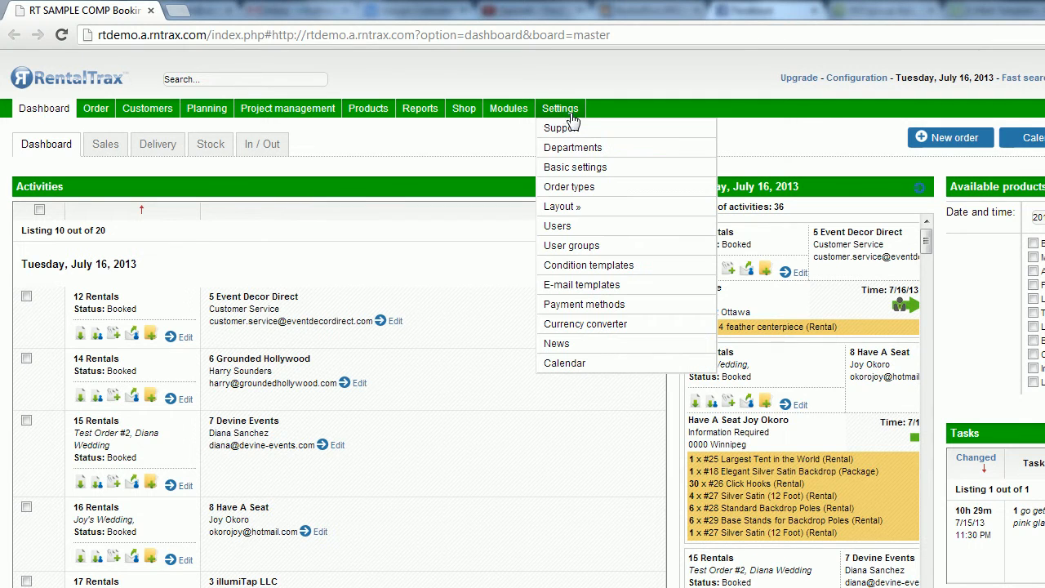
pyautogui.click(582, 287)
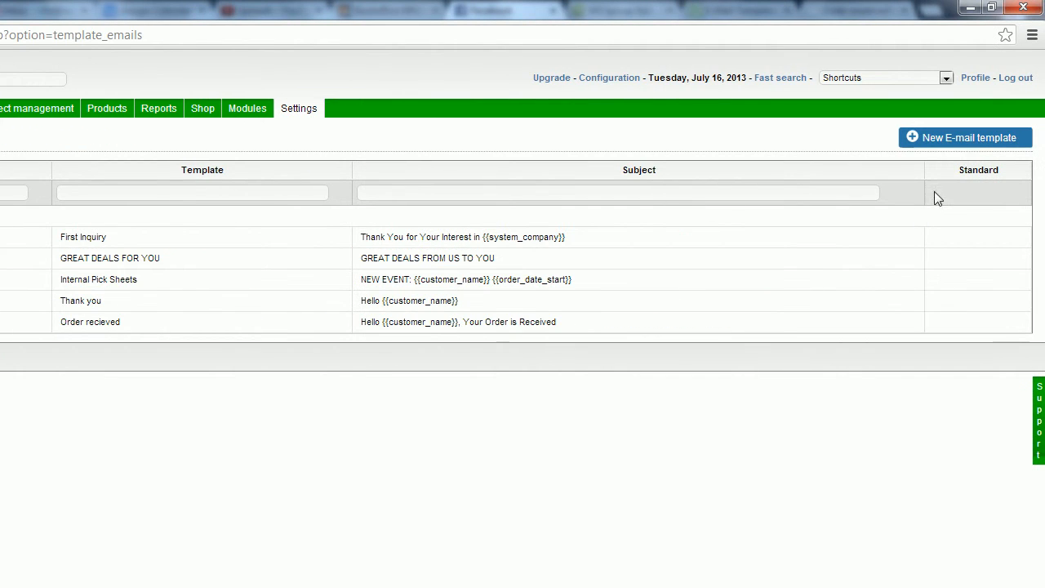
pyautogui.click(985, 140)
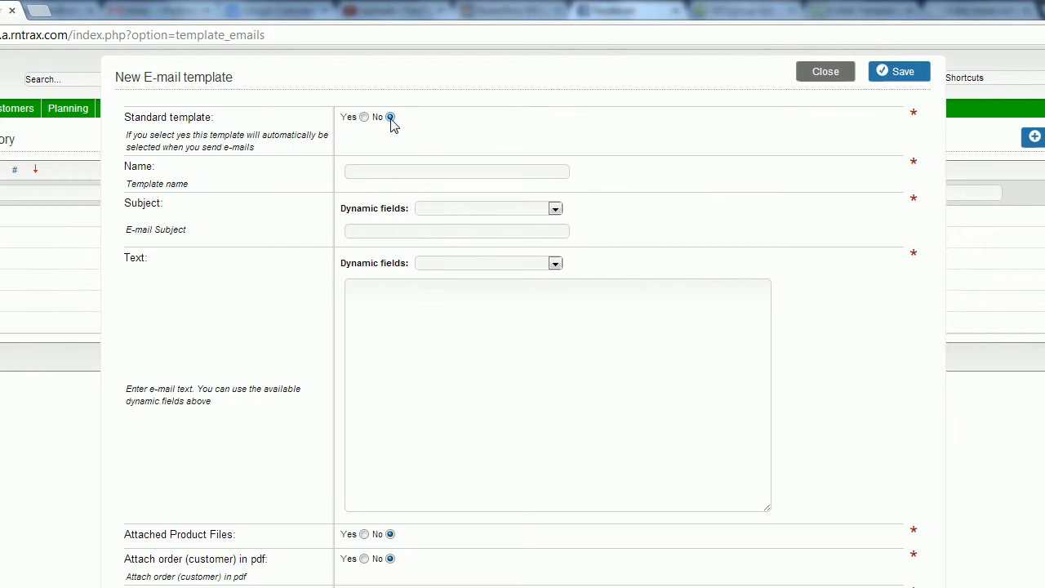
pyautogui.click(401, 177)
pyautogui.write('Test Email')
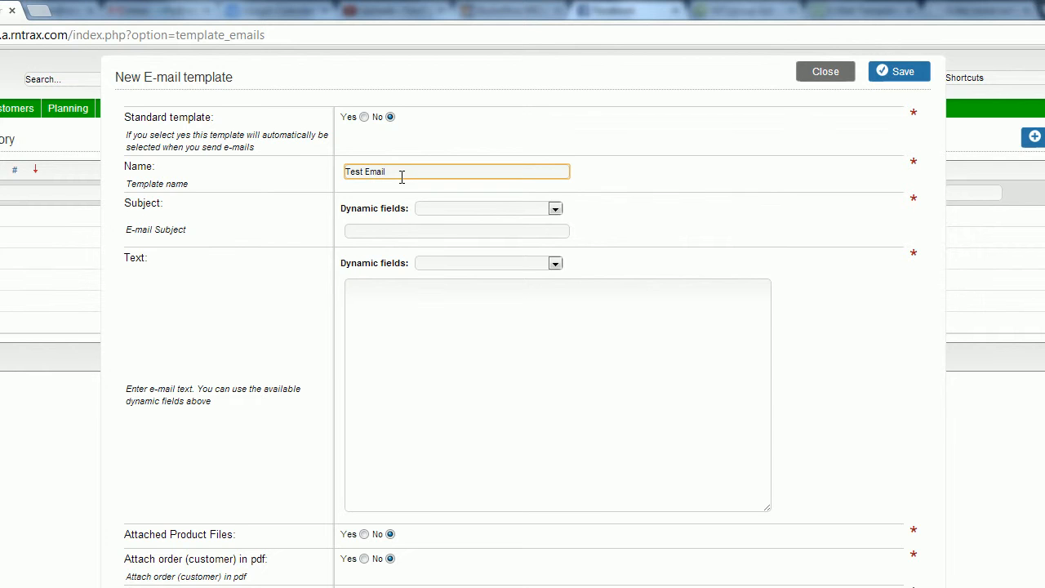
# - Set the template subject to "This is my test email to" followed by the customer_name dynamic field
pyautogui.click(391, 226)
pyautogui.write('This is my ')
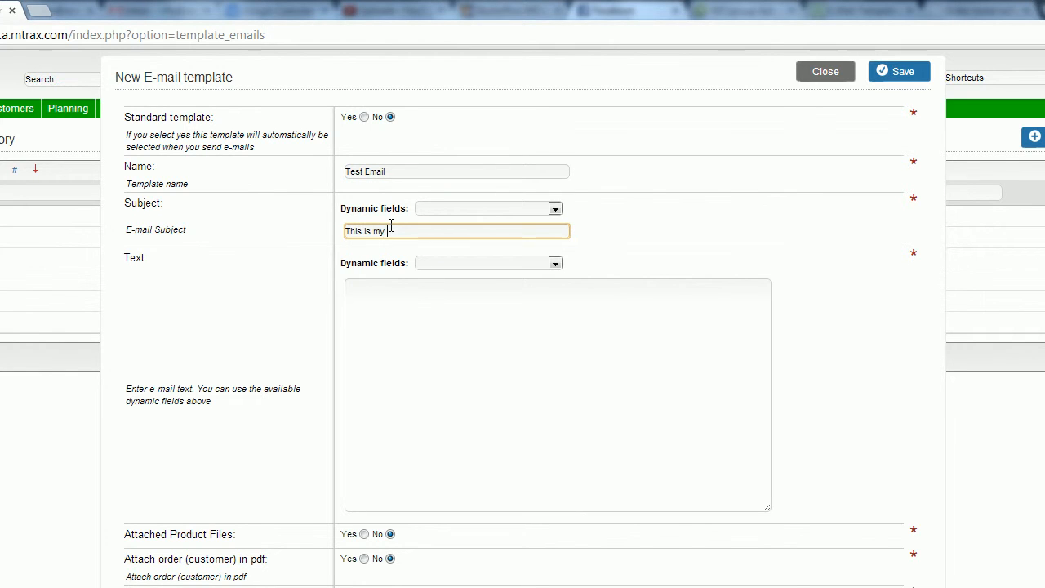
pyautogui.write('test email to')
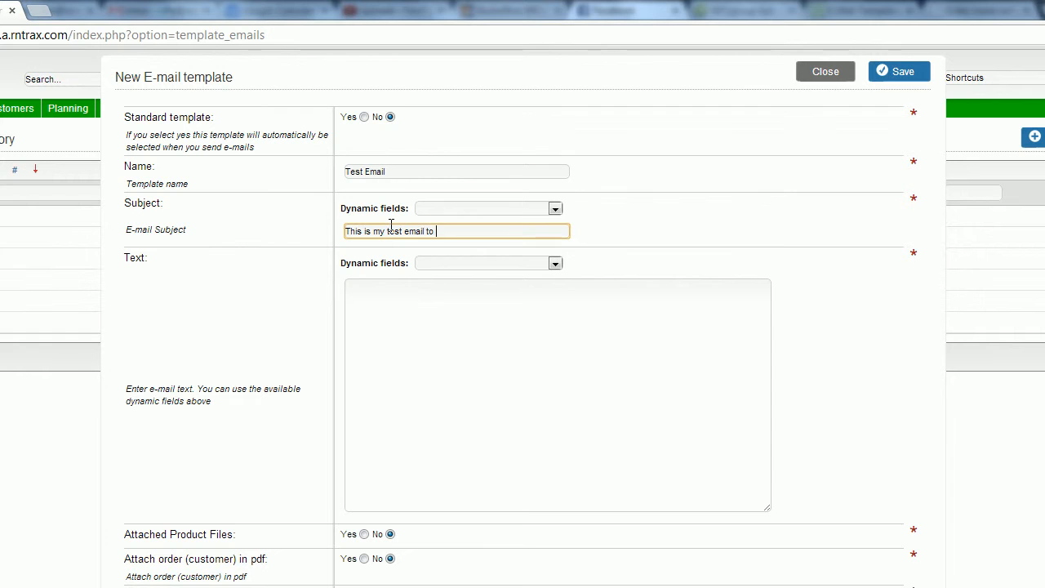
pyautogui.click(554, 208)
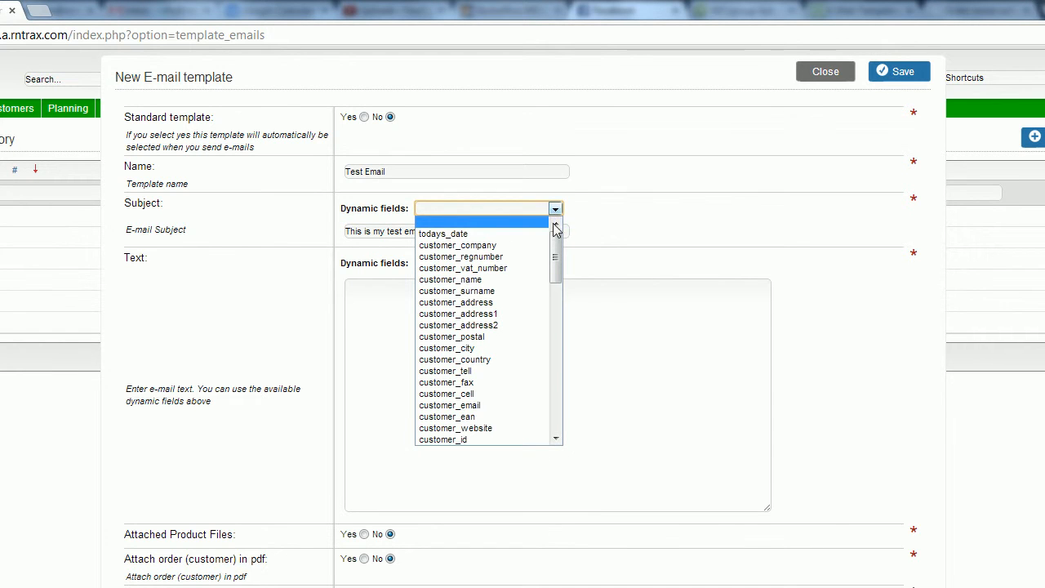
pyautogui.click(505, 281)
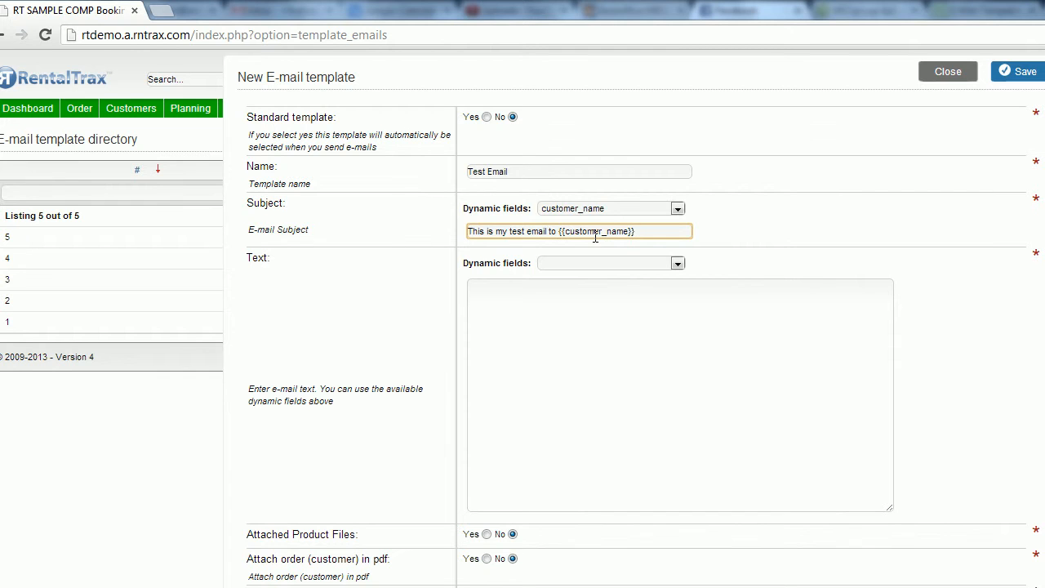
# - Begin the template text with the greeting "Dear {{customer_name}}," using the customer_name dynamic field
pyautogui.click(568, 294)
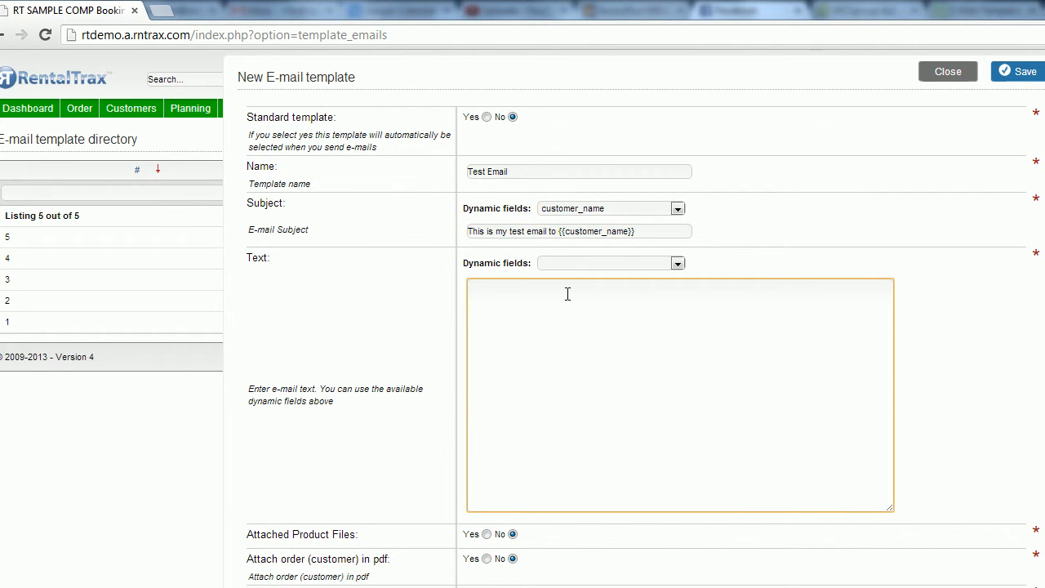
pyautogui.write('Dear')
pyautogui.click(678, 263)
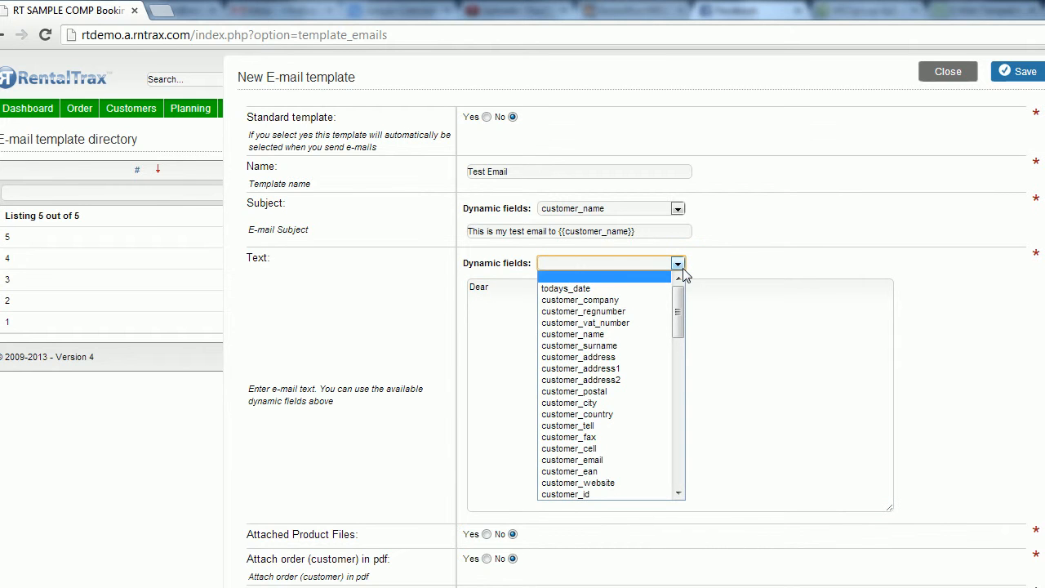
pyautogui.click(630, 335)
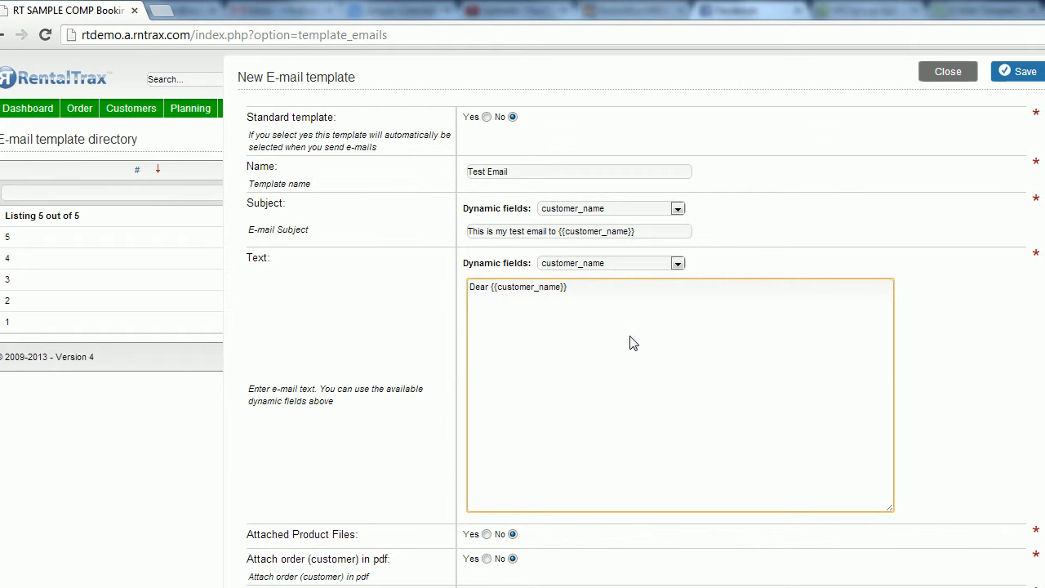
pyautogui.write(',')
# - Add the sentence "This is your test email. I hope you like it." below the greeting, after a blank line
pyautogui.press('Return')
pyautogui.press('Return')
pyautogui.write('This is your test email.  I hope you like it.  ')
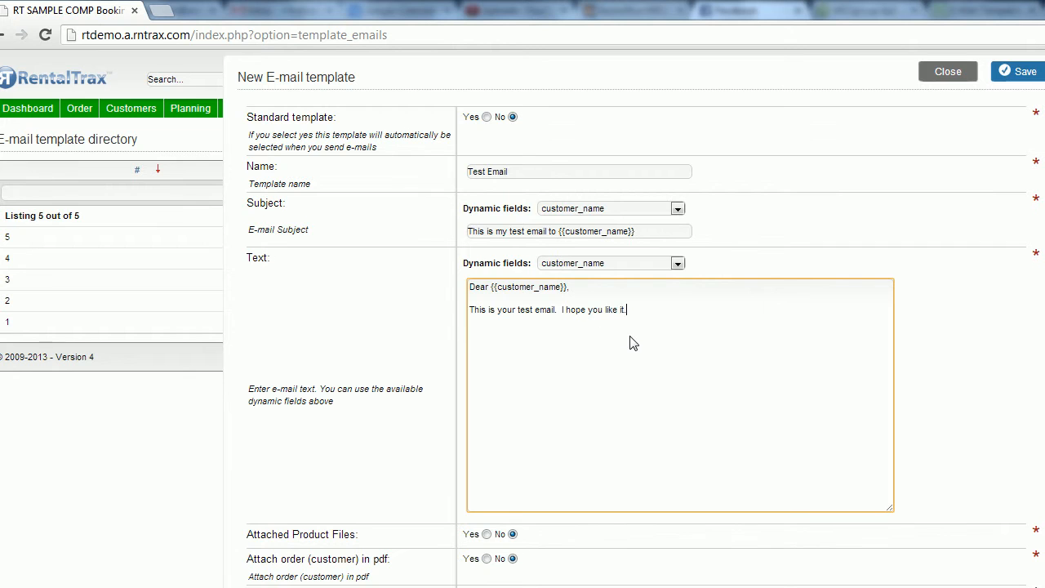
pyautogui.write('Order Id:')
# - Add an "Order Id:" line to the template text with the order_id dynamic field
pyautogui.click(677, 264)
pyautogui.scroll(-5, 677, 335)
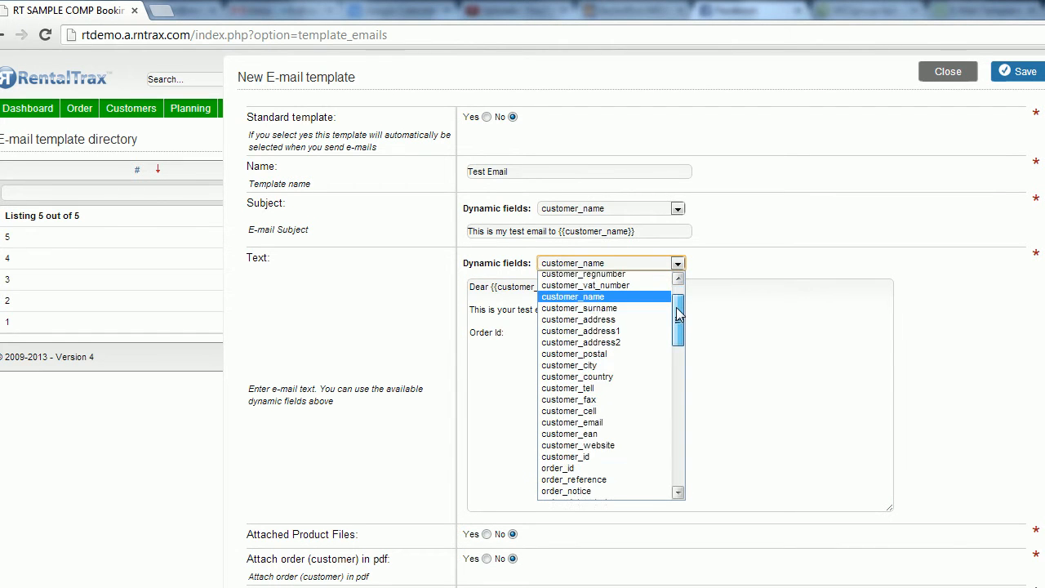
pyautogui.scroll(-1, 677, 335)
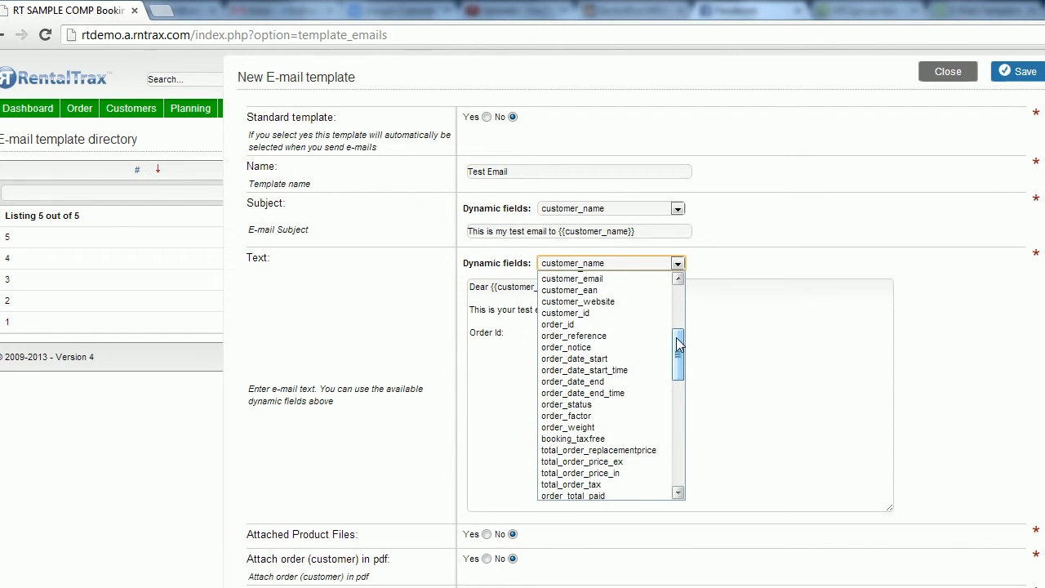
pyautogui.click(633, 323)
# - Add a "Total :" line below the order ID with the total_order_price_in dynamic field
pyautogui.press('Return')
pyautogui.press('Return')
pyautogui.write('To')
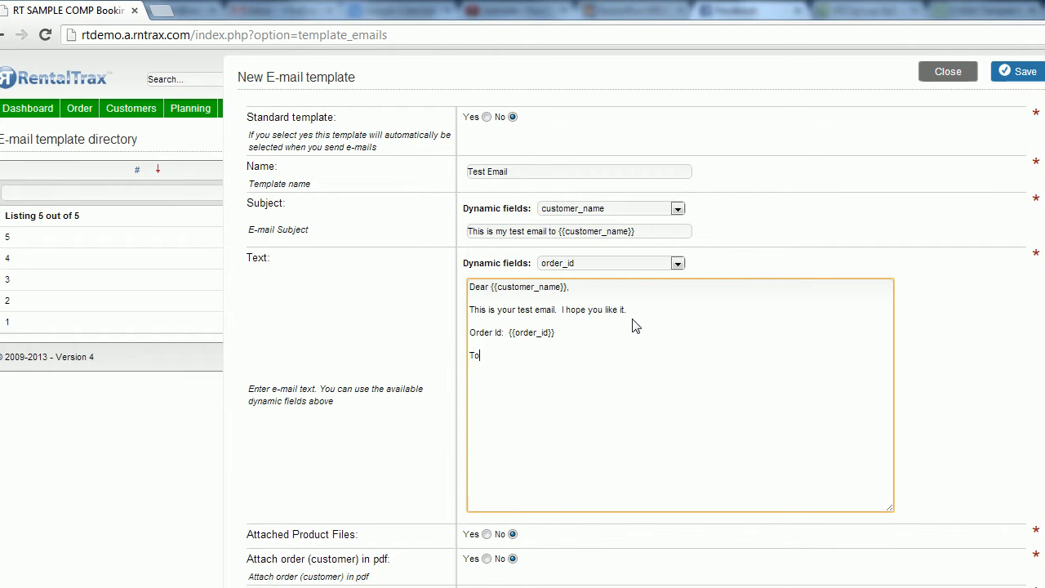
pyautogui.write('tal :')
pyautogui.click(678, 264)
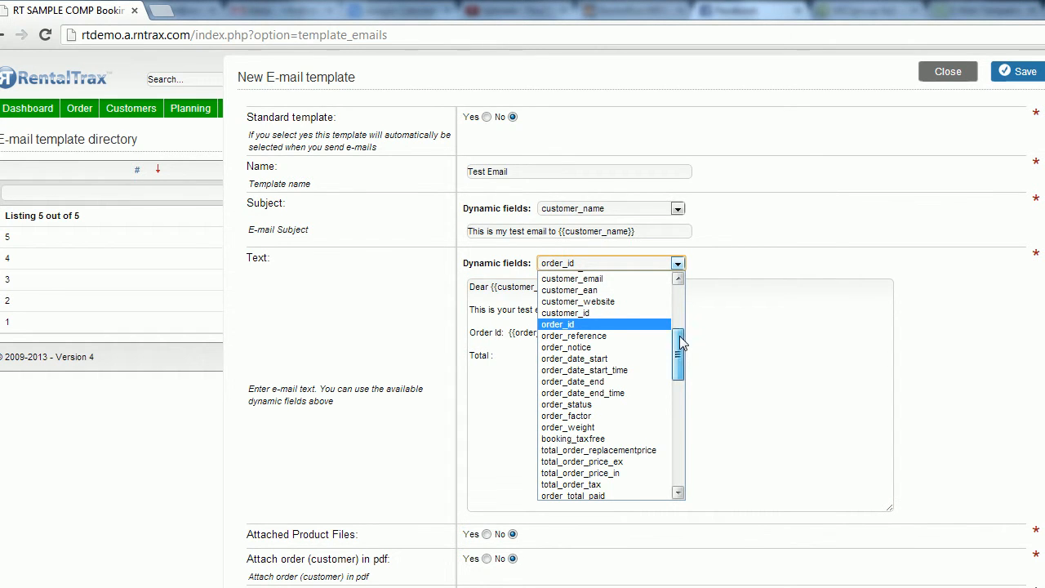
pyautogui.moveTo(679, 336); pyautogui.dragTo(678, 352)
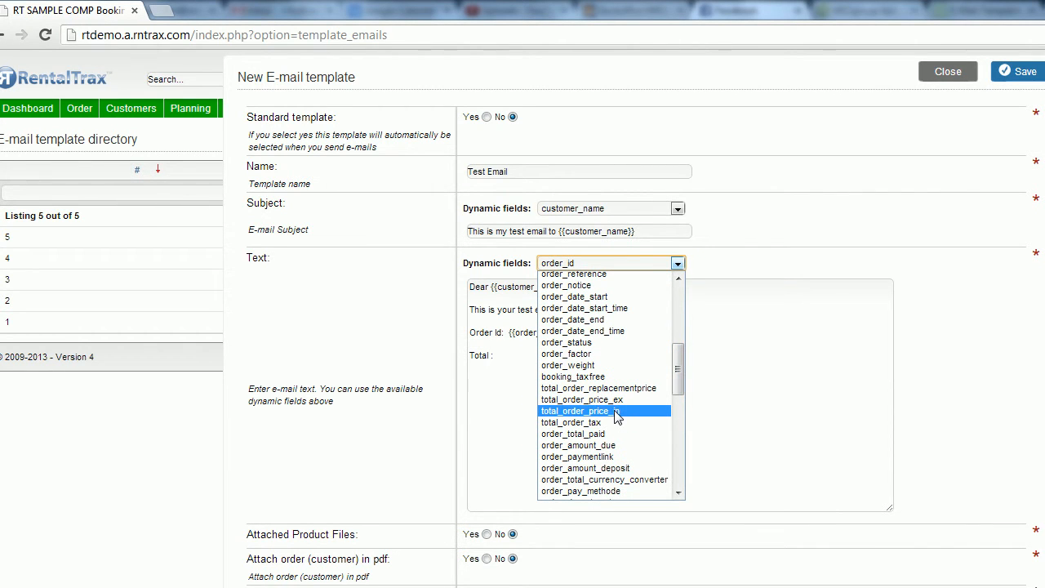
pyautogui.click(618, 412)
# - Close the template text with "Best Regards" and insert the system_logo dynamic field beneath it
pyautogui.press('Return')
pyautogui.press('Return')
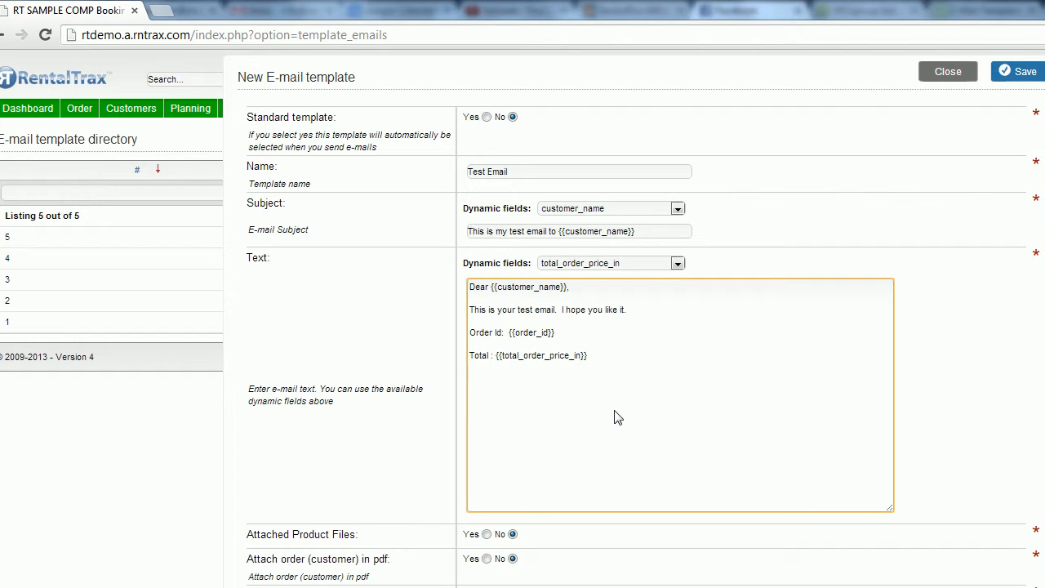
pyautogui.write('Best Regards')
pyautogui.press('Return')
pyautogui.click(678, 263)
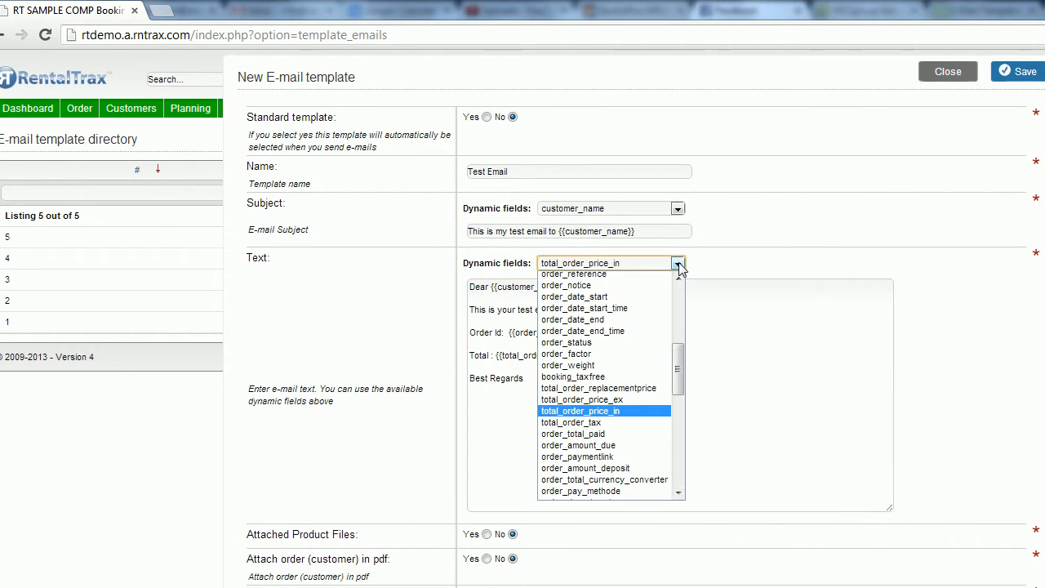
pyautogui.moveTo(682, 357); pyautogui.dragTo(674, 447)
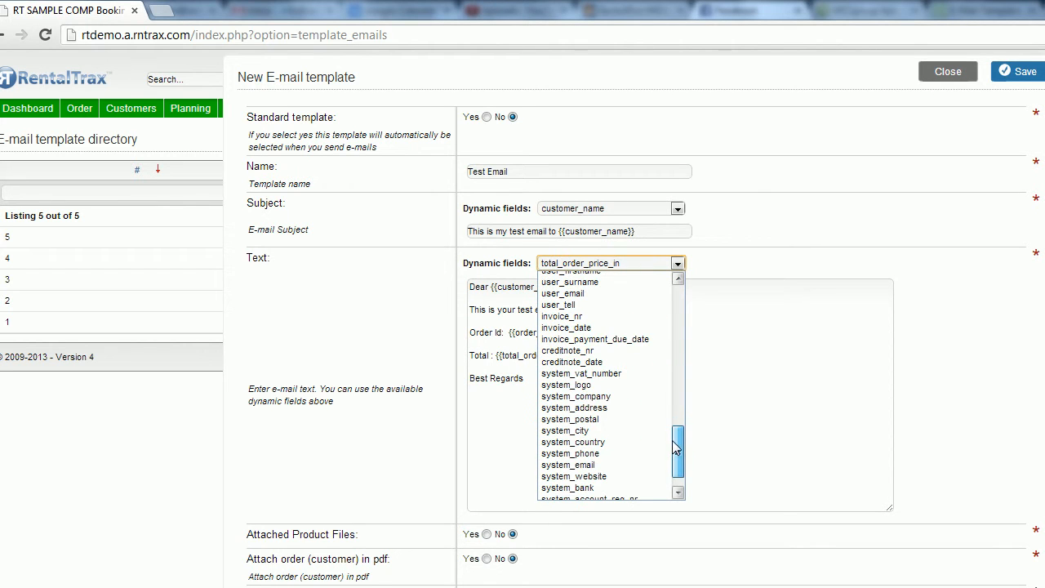
pyautogui.click(643, 384)
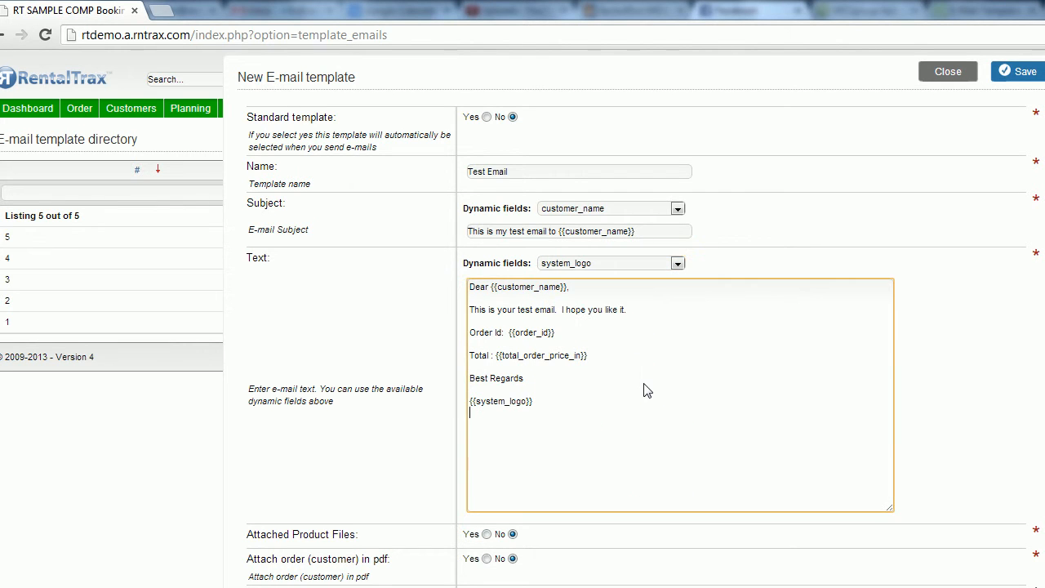
# - Insert the system_company, system_phone and system_email dynamic fields on separate lines below the logo field
pyautogui.click(678, 263)
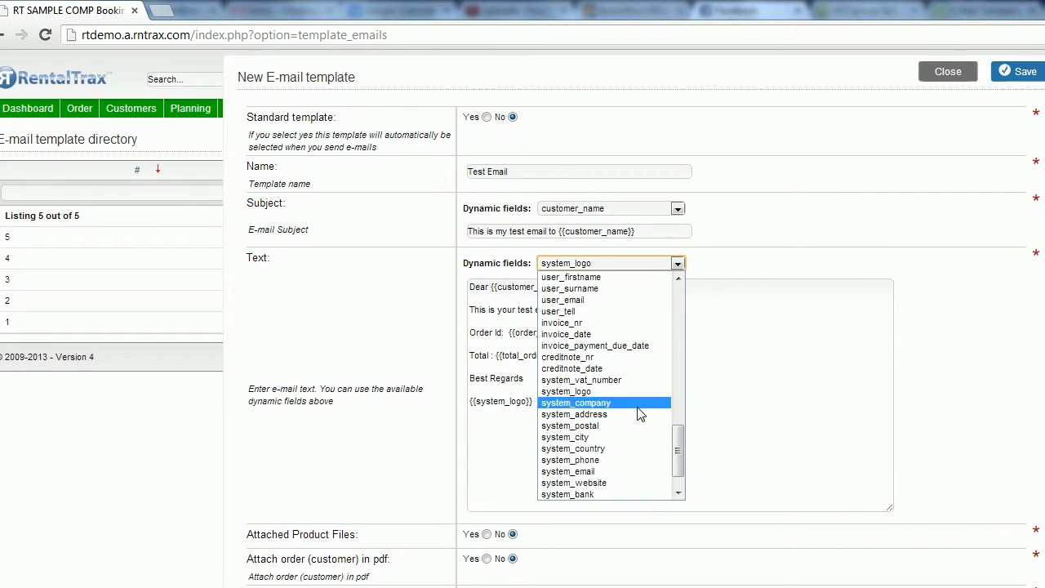
pyautogui.click(639, 405)
pyautogui.click(678, 263)
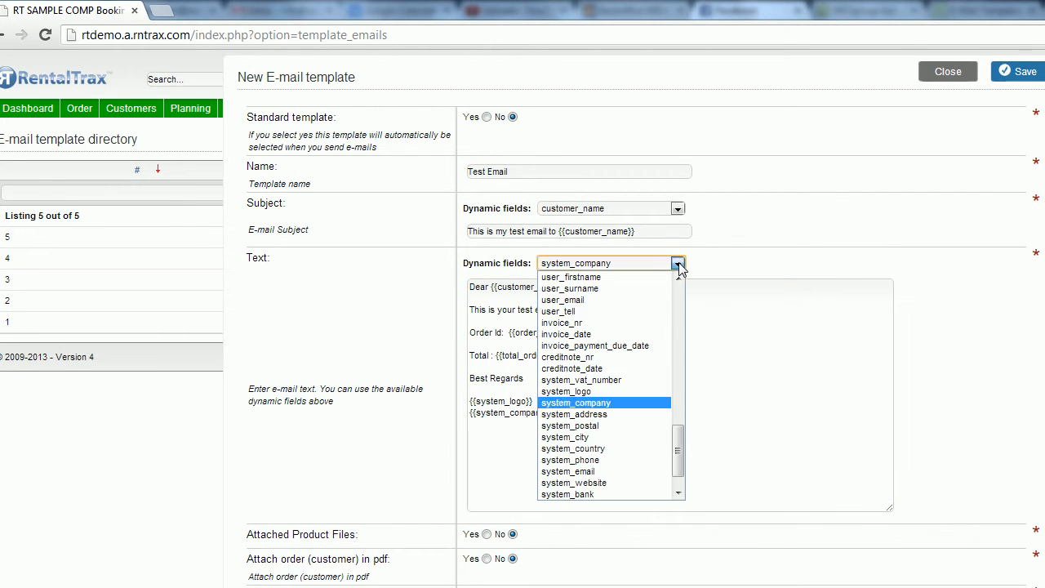
pyautogui.scroll(-2, 624, 445)
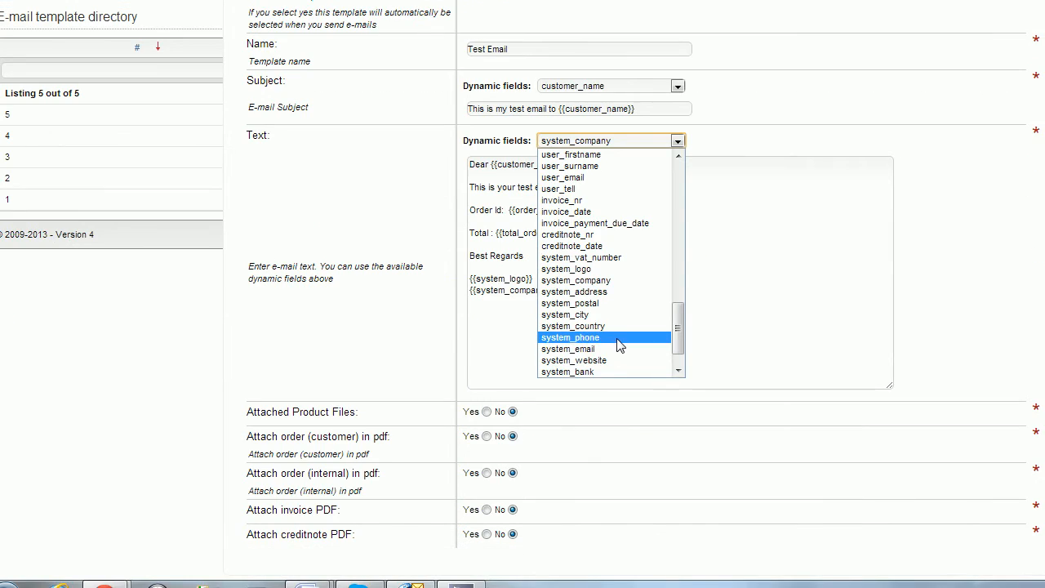
pyautogui.click(619, 338)
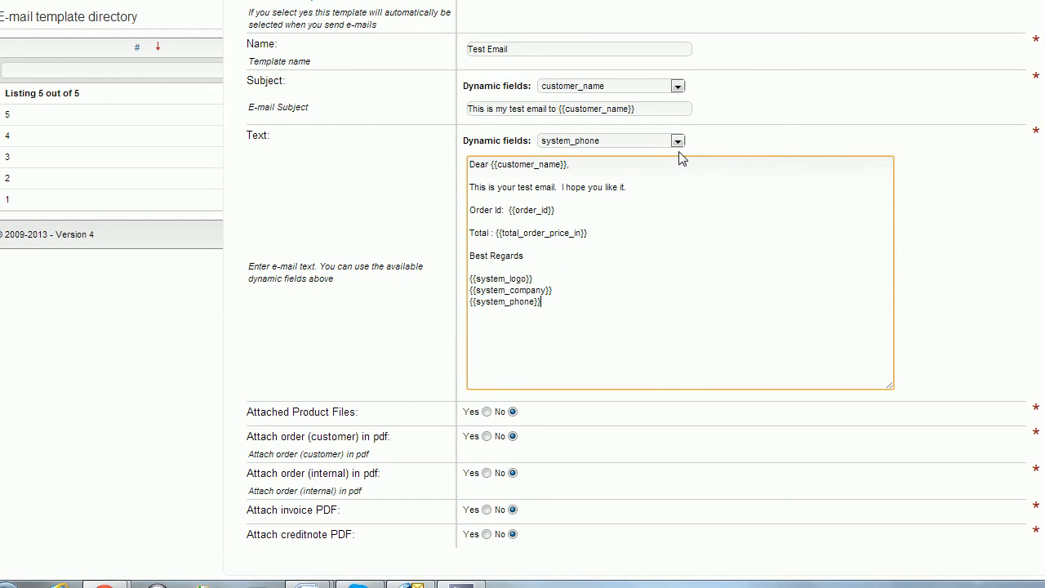
pyautogui.click(678, 141)
pyautogui.click(649, 350)
pyautogui.press('Return')
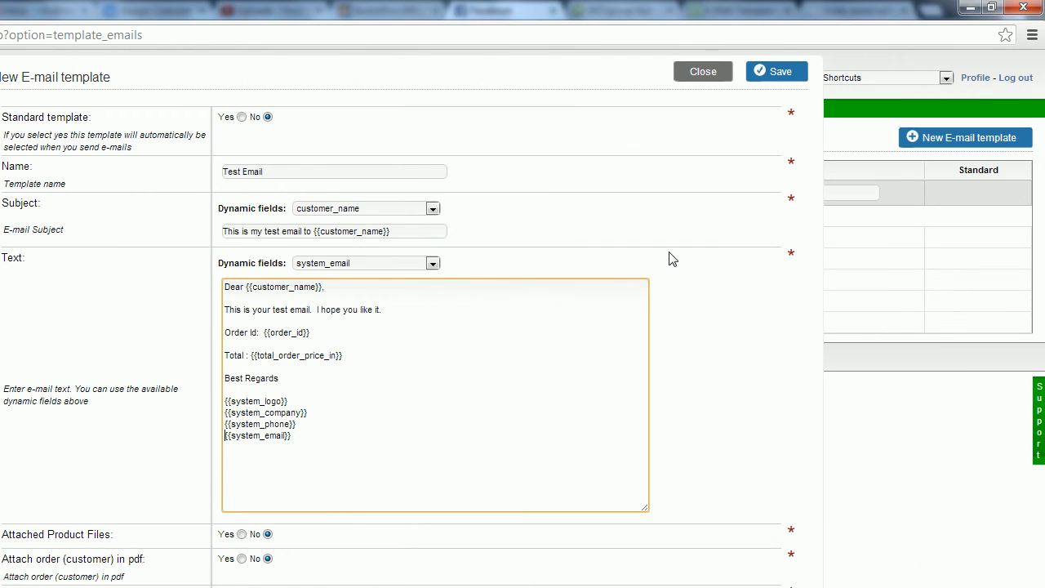
# - Save the new template, and reopen Test Email from the template directory to review it before closing it
pyautogui.click(787, 81)
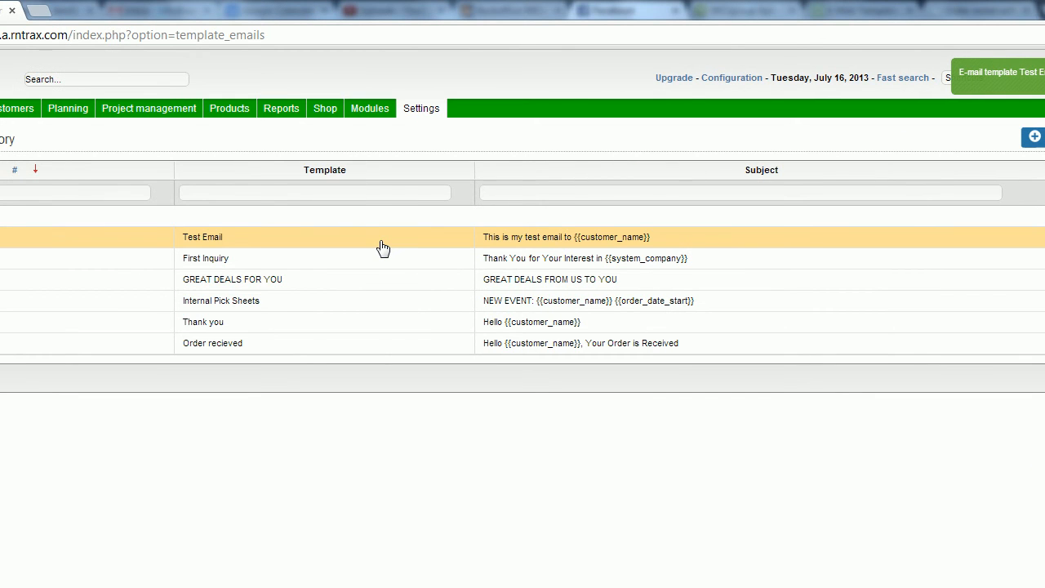
pyautogui.click(383, 248)
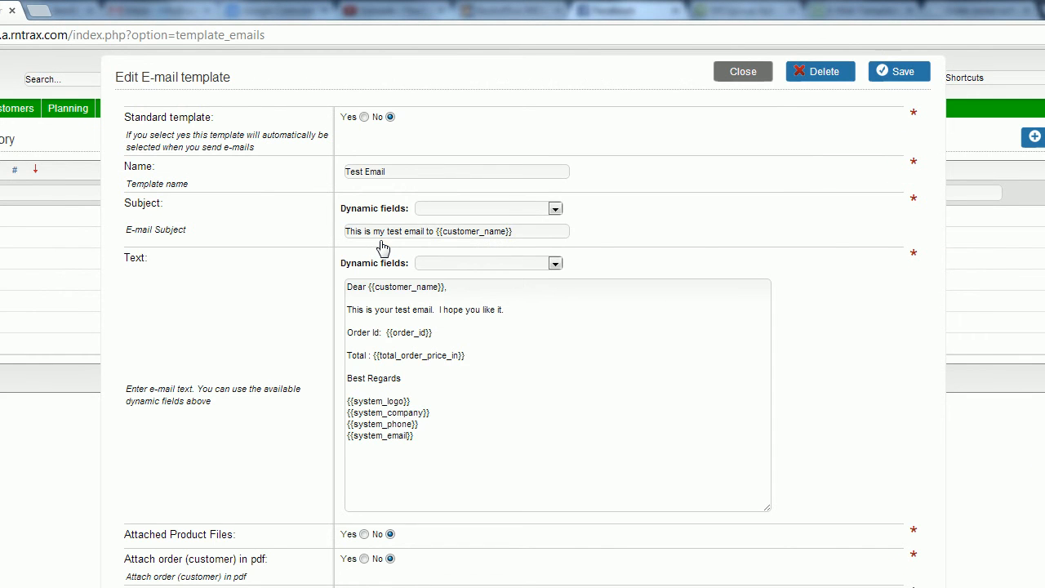
pyautogui.click(733, 90)
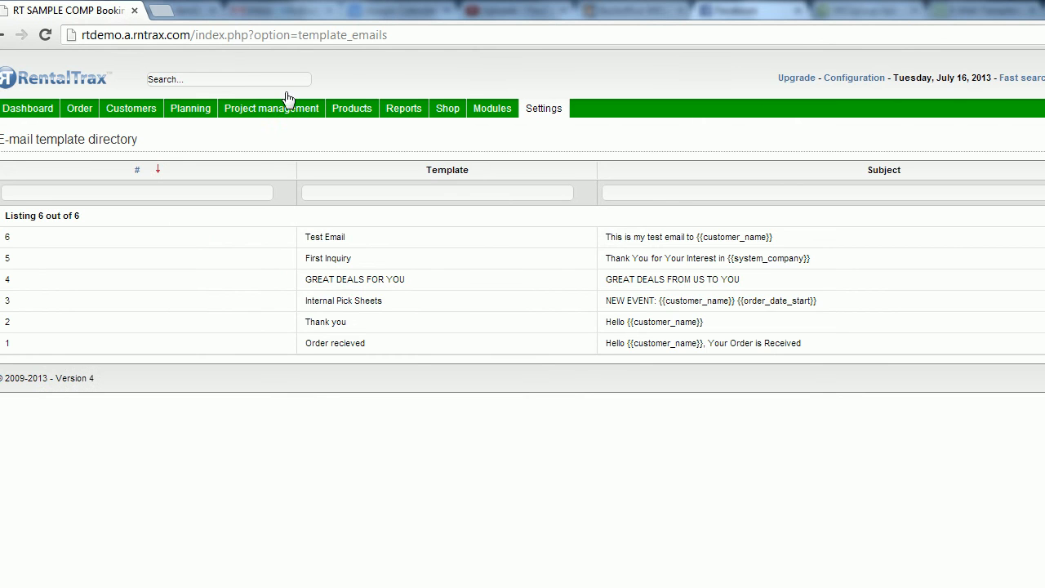
# - From the dashboard, open the customer e-mail form for order 12 and load the Test Email template
pyautogui.click(43, 111)
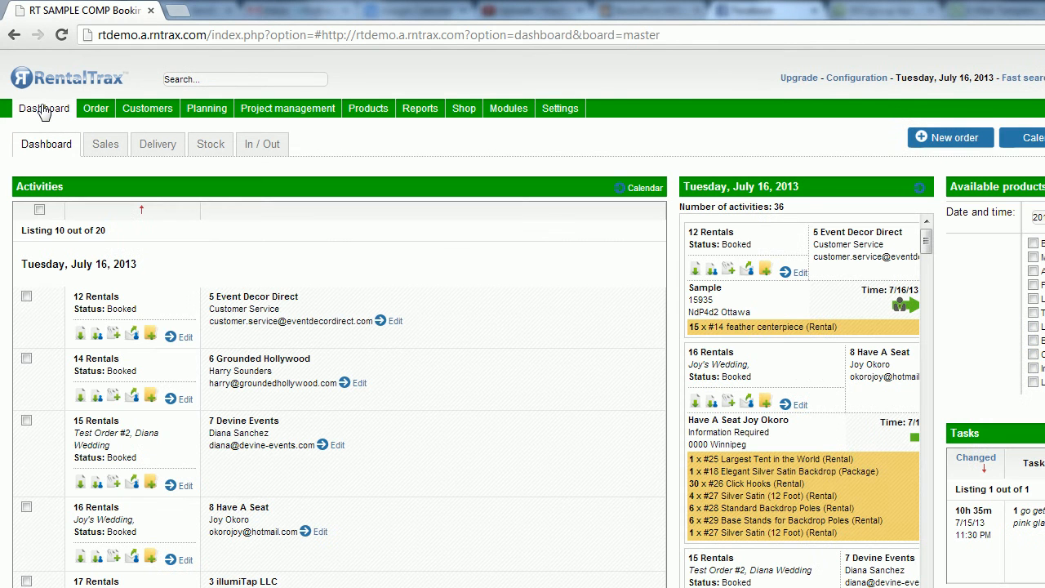
pyautogui.click(134, 336)
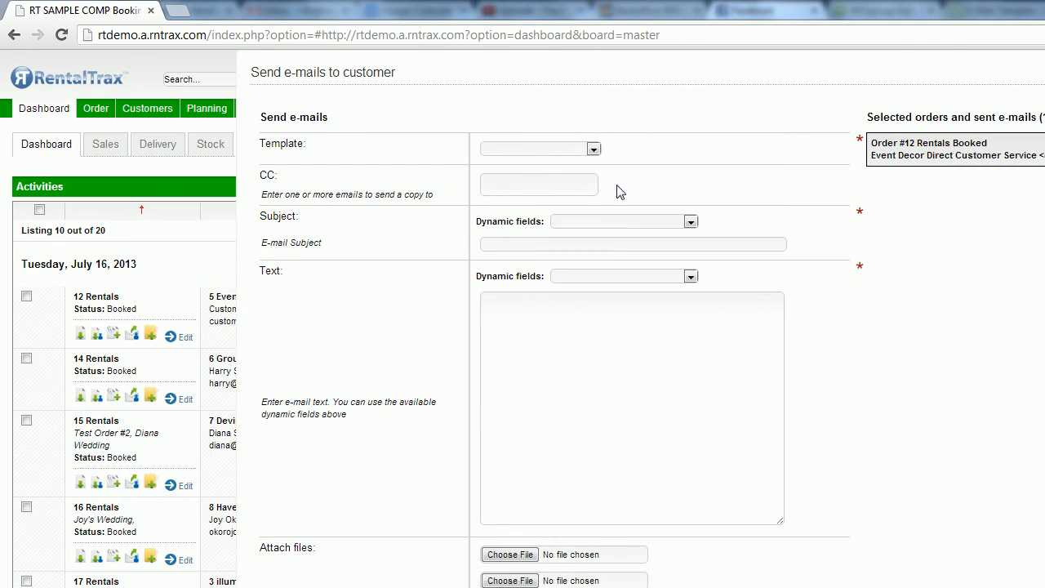
pyautogui.click(593, 149)
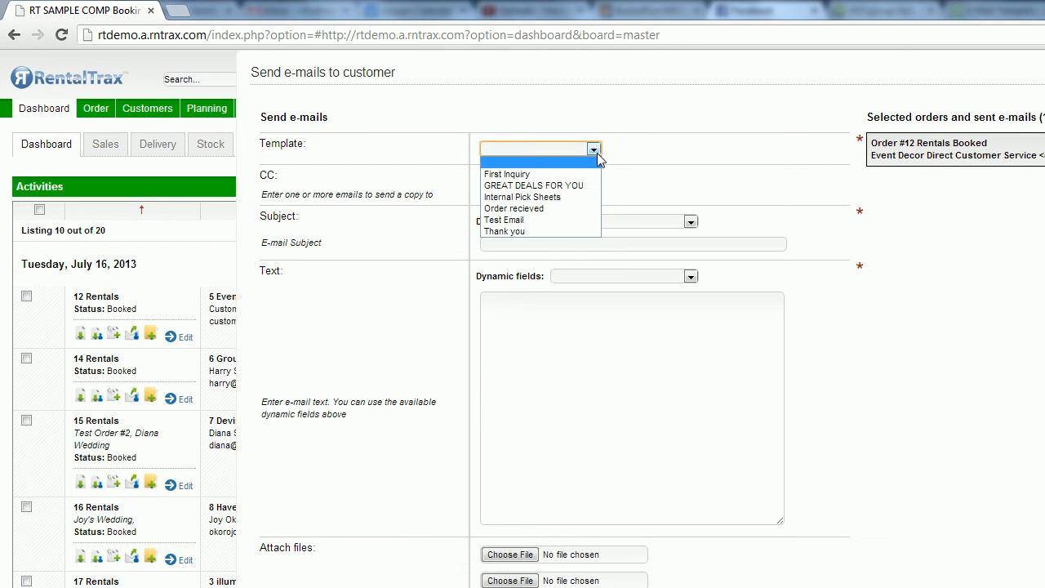
pyautogui.click(569, 224)
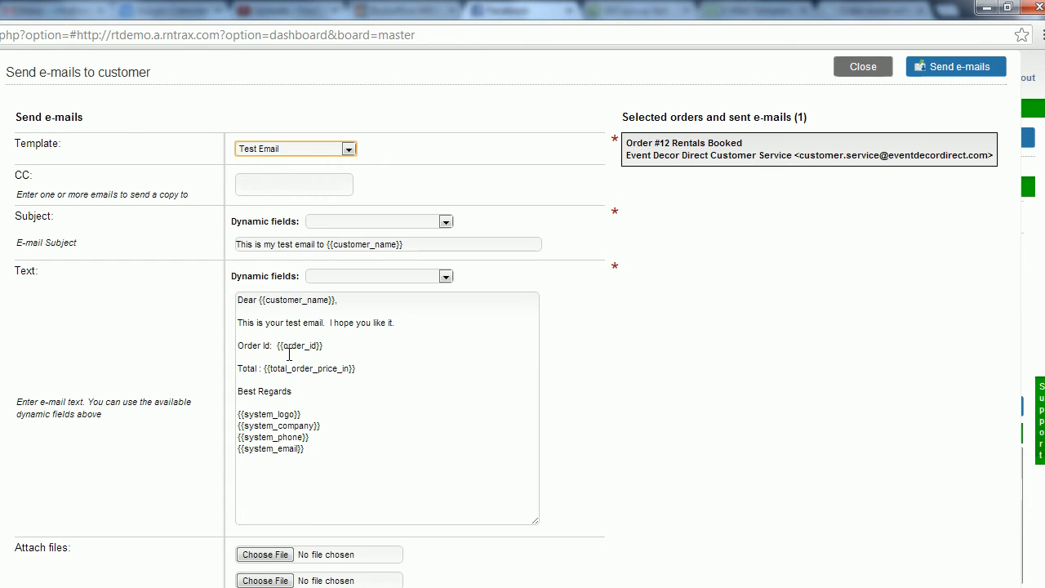
# - Switch the e-mail to the "Order recieved" template to preview its content, and close the form without sending
pyautogui.click(348, 150)
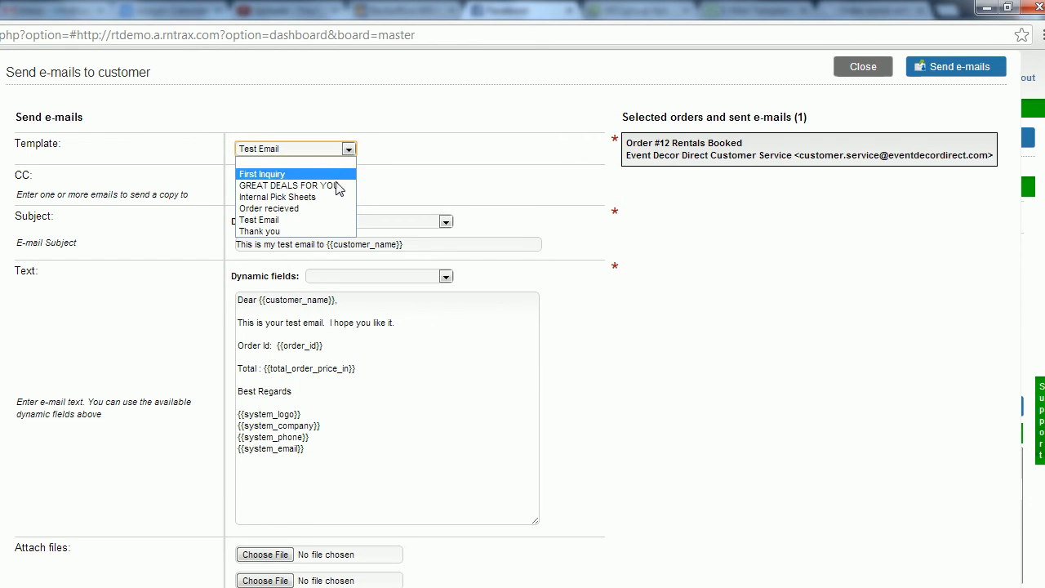
pyautogui.click(318, 209)
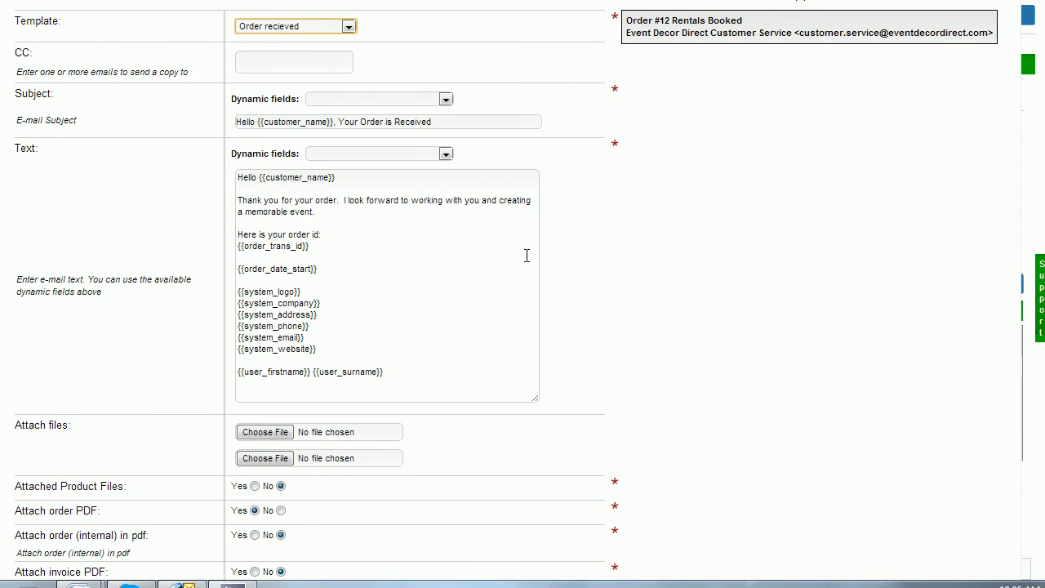
pyautogui.click(846, 68)
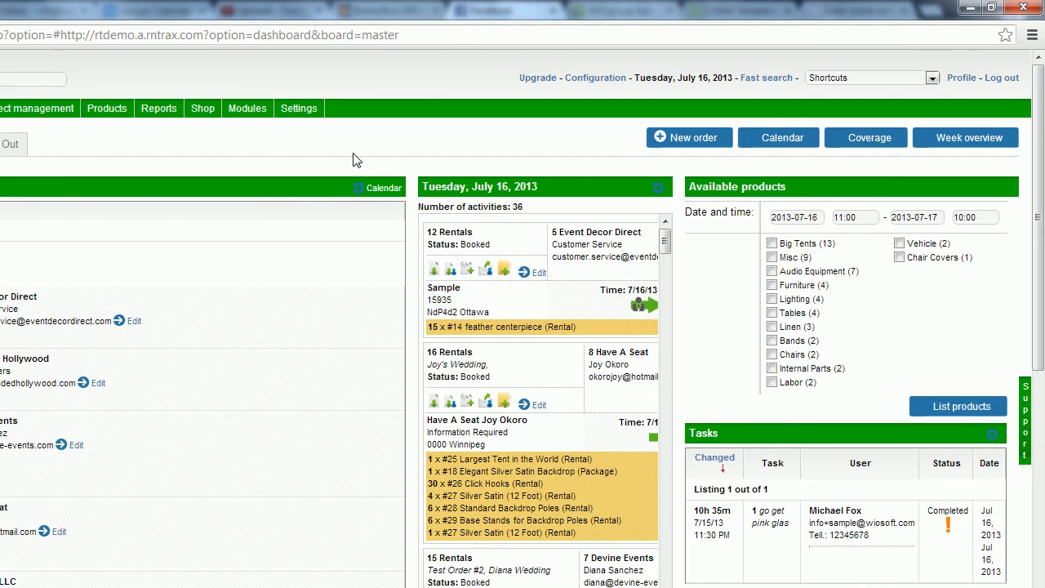